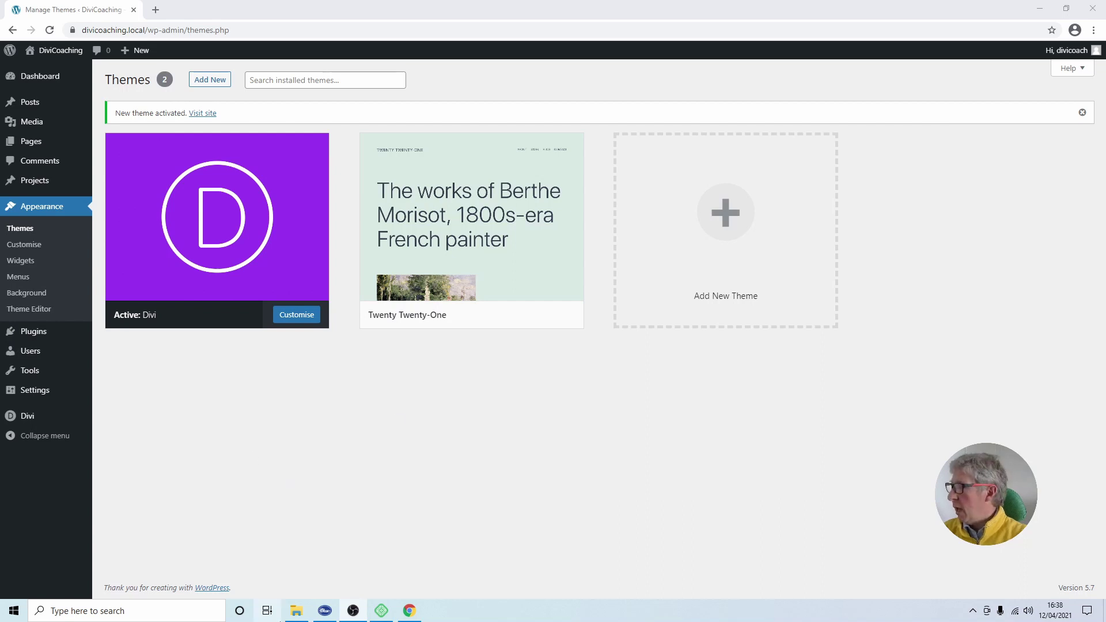
# Open File Explorer to the Downloads folder holding the Child-Theme-Lesson zip.
pyautogui.click(296, 611)
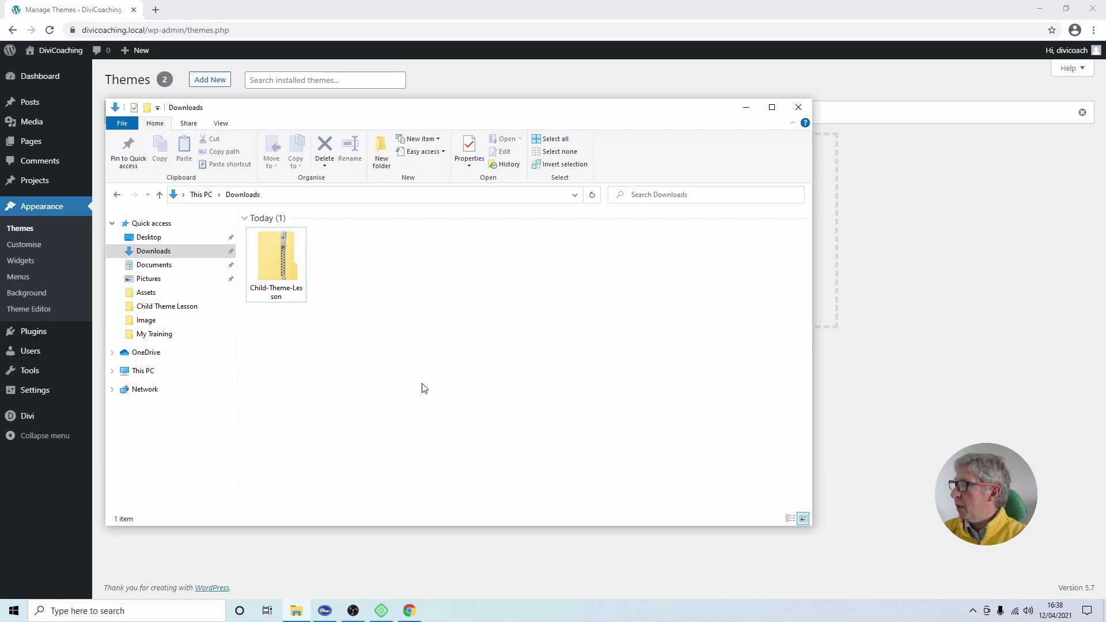
# Extract all files from the Child-Theme-Lesson zip into its own Child-Theme-Lesson folder.
pyautogui.click(273, 250)
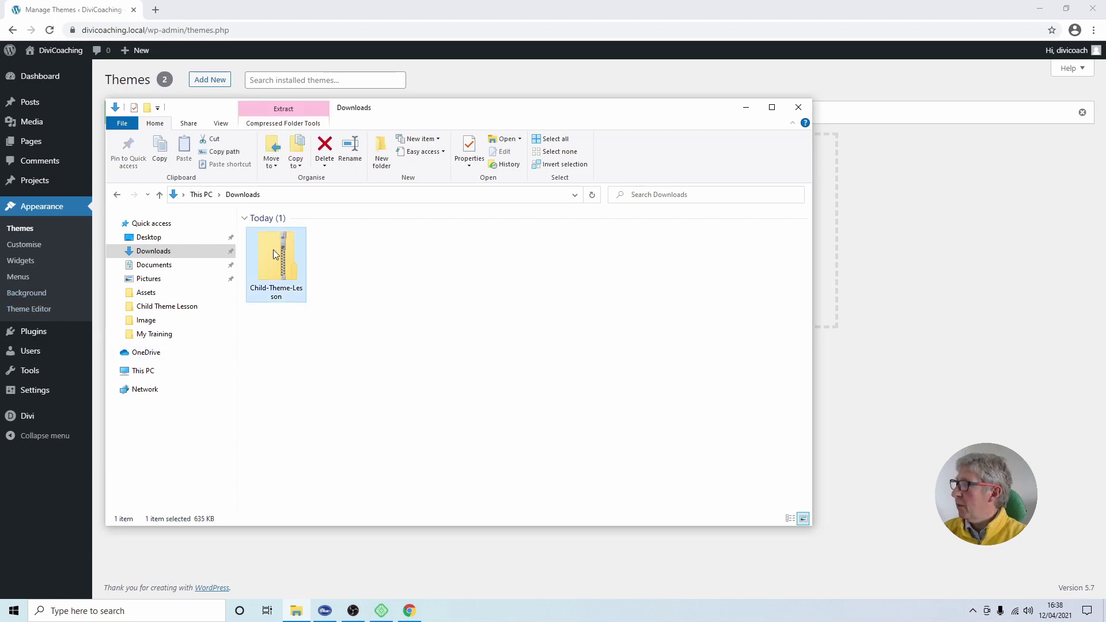
pyautogui.click(295, 108)
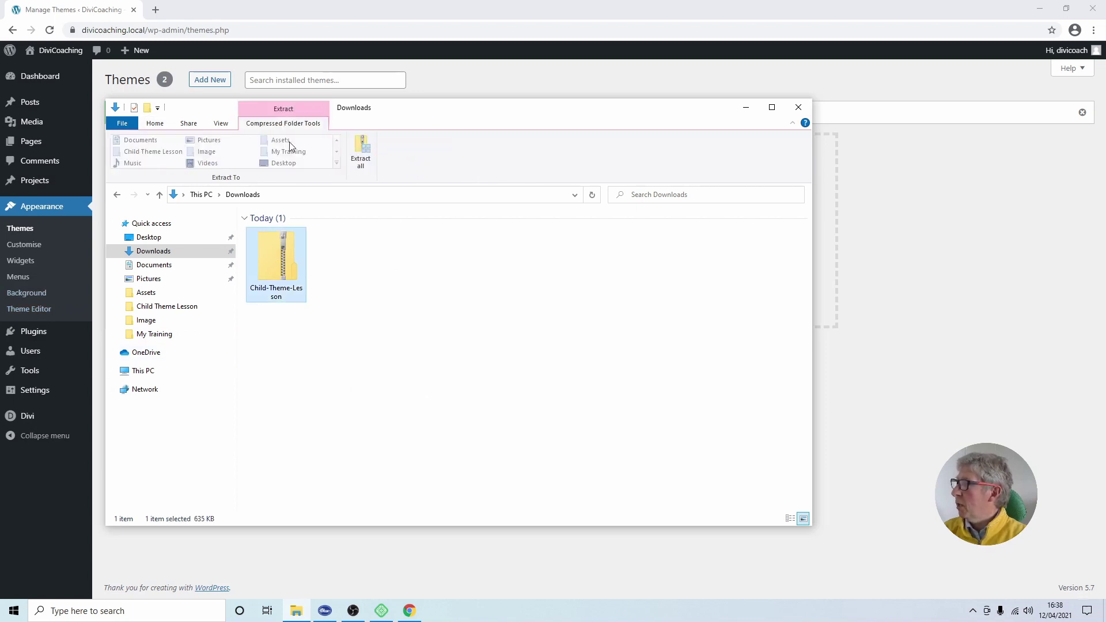
pyautogui.click(361, 154)
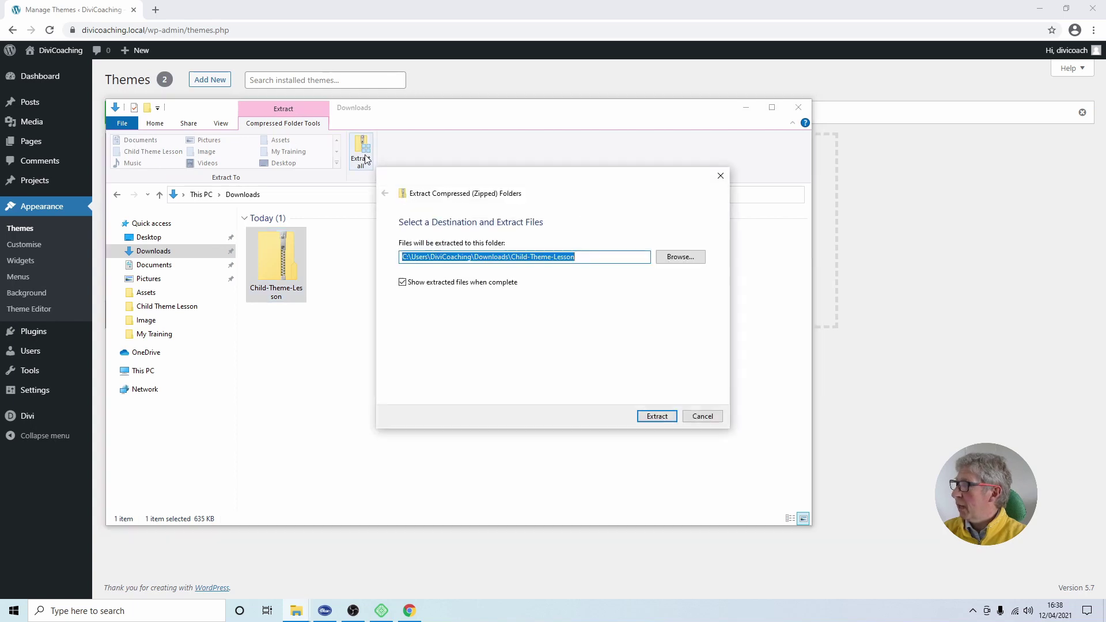
pyautogui.click(658, 417)
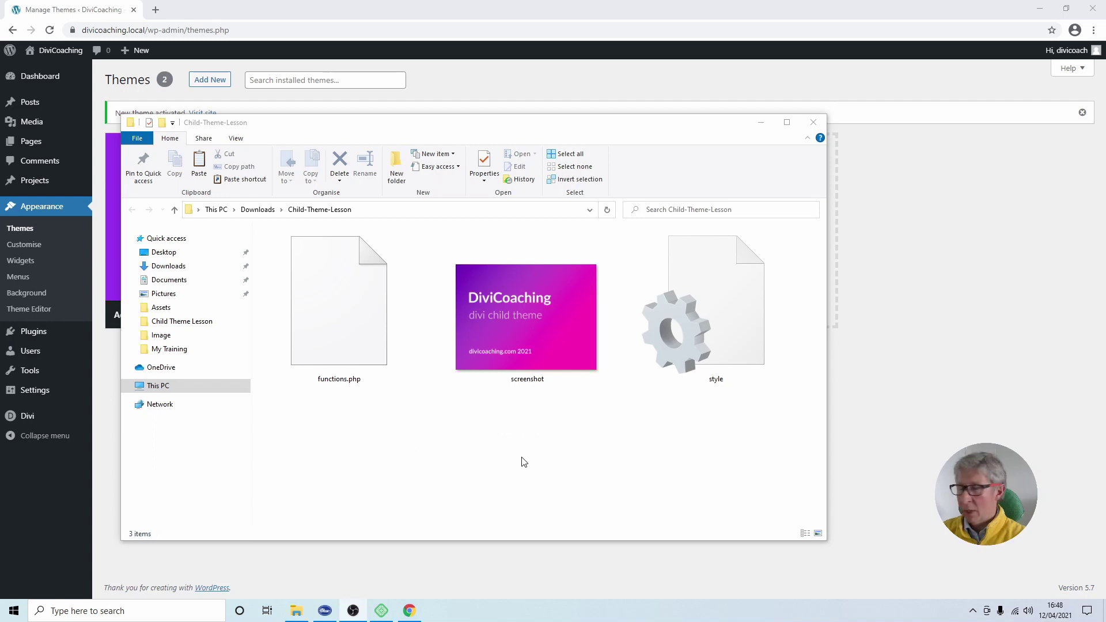
# Copy the candy screenshot image from the Desktop's Image folder.
pyautogui.click(156, 338)
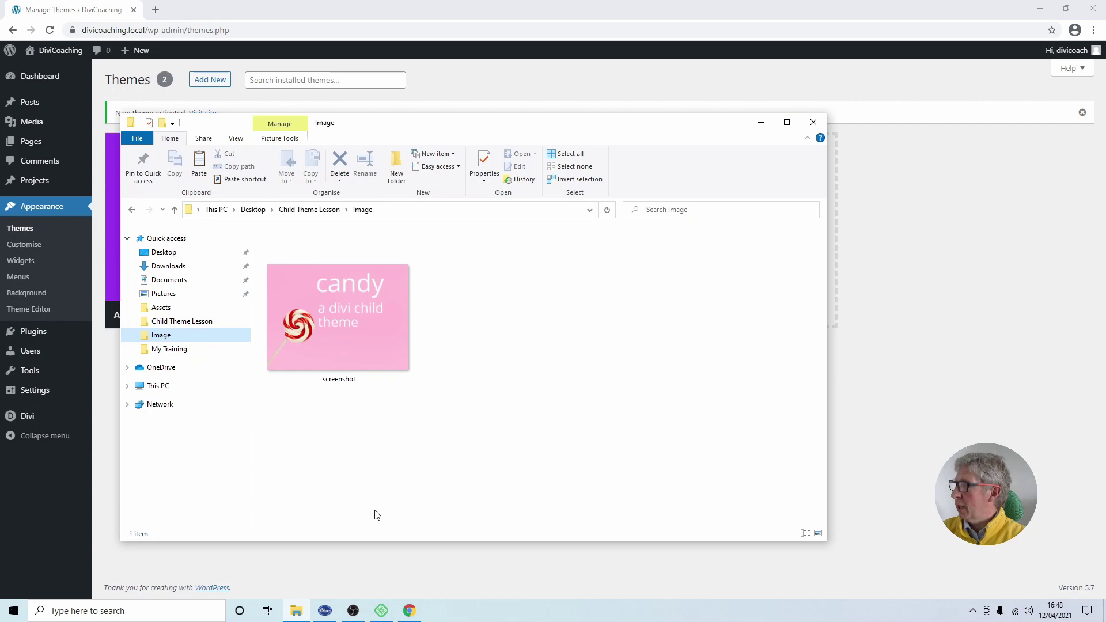
pyautogui.rightClick(344, 341)
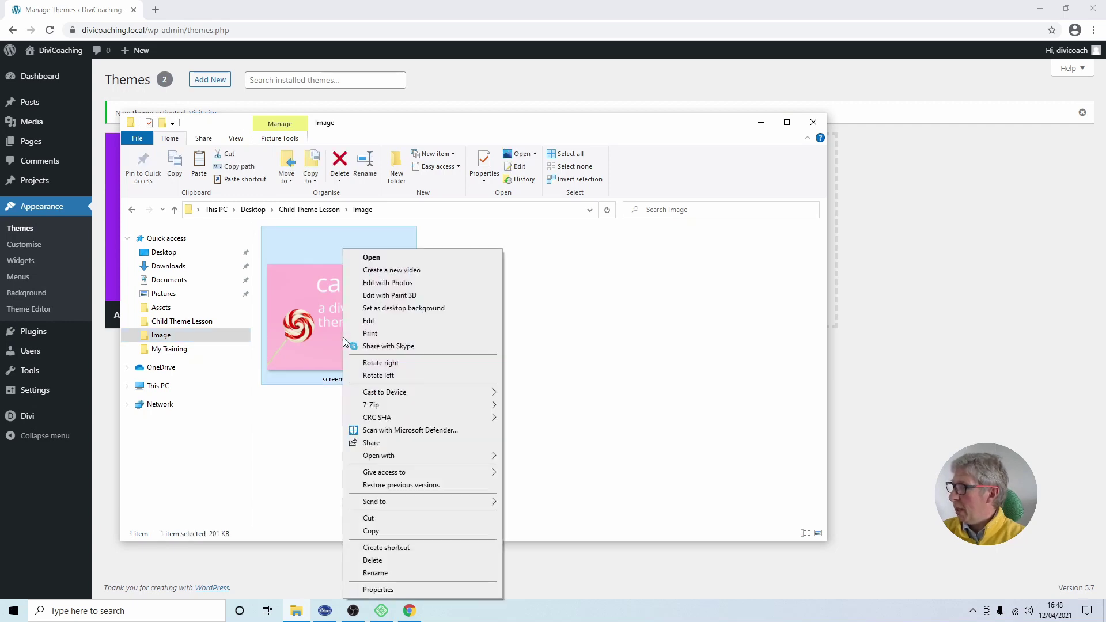
pyautogui.click(385, 530)
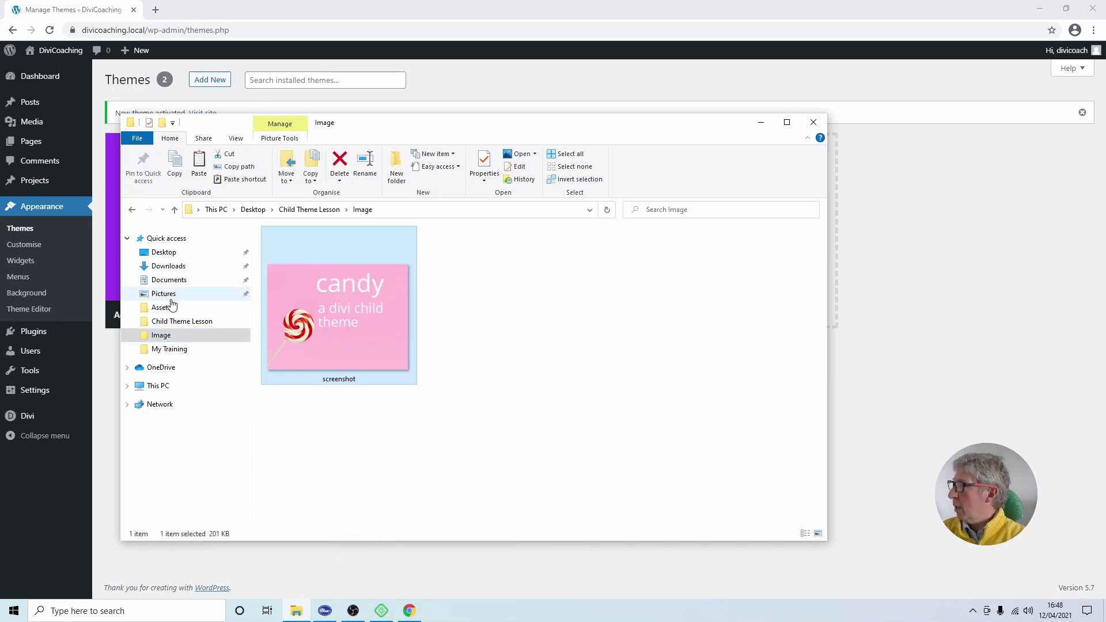
# In the extracted Child-Theme-Lesson folder, delete the old DiviCoaching screenshot and paste the candy one.
pyautogui.click(169, 266)
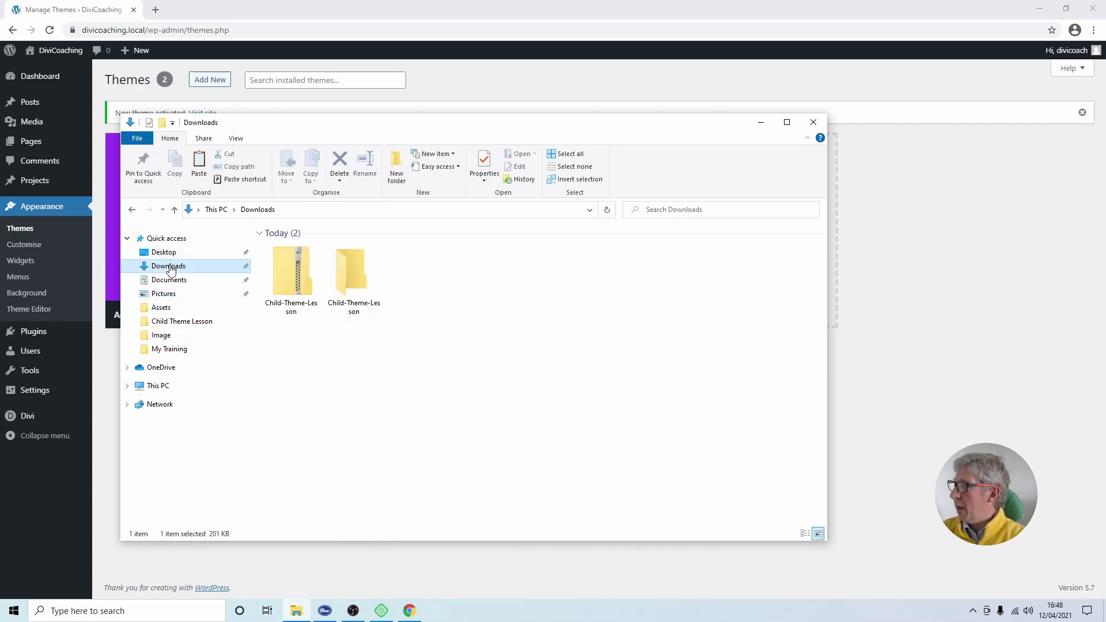
pyautogui.doubleClick(355, 282)
pyautogui.click(534, 322)
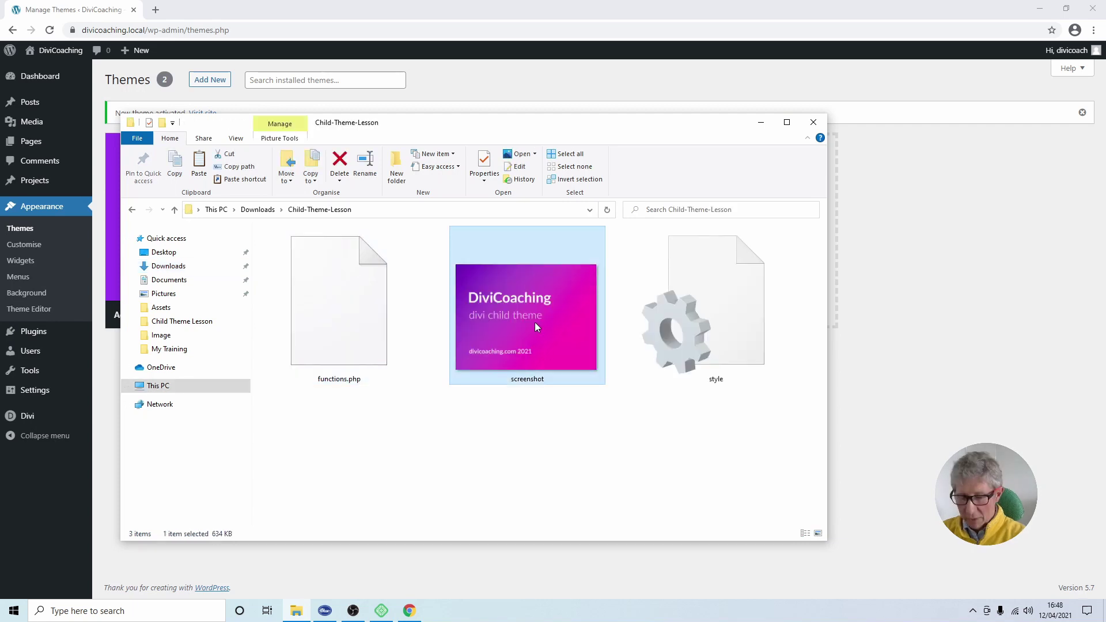
pyautogui.press('Delete')
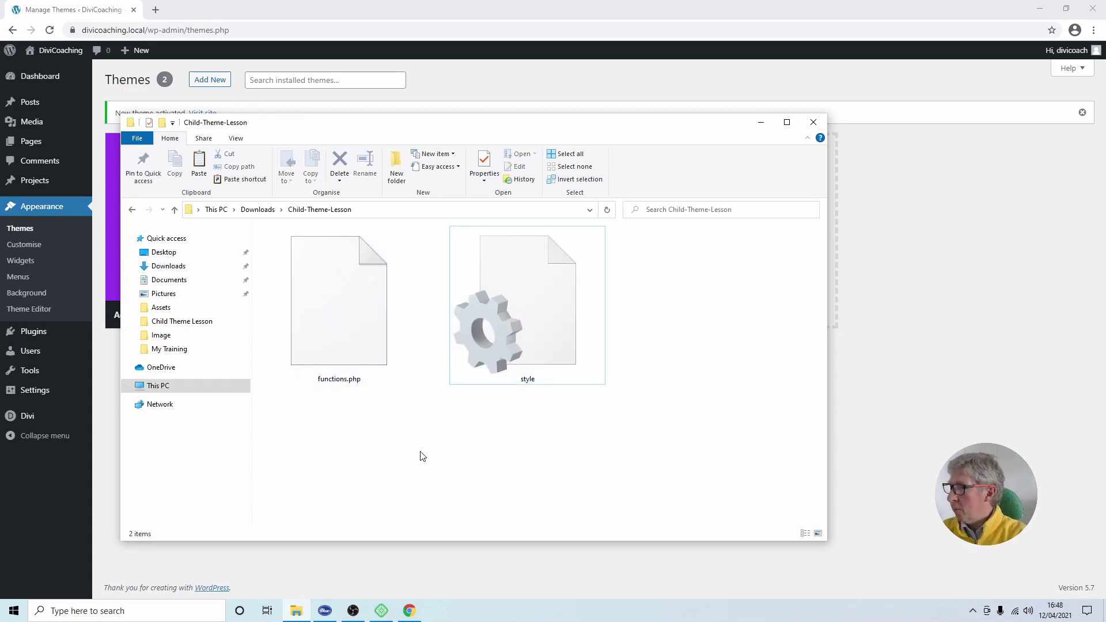
pyautogui.hotkey('ctrl', 'z')
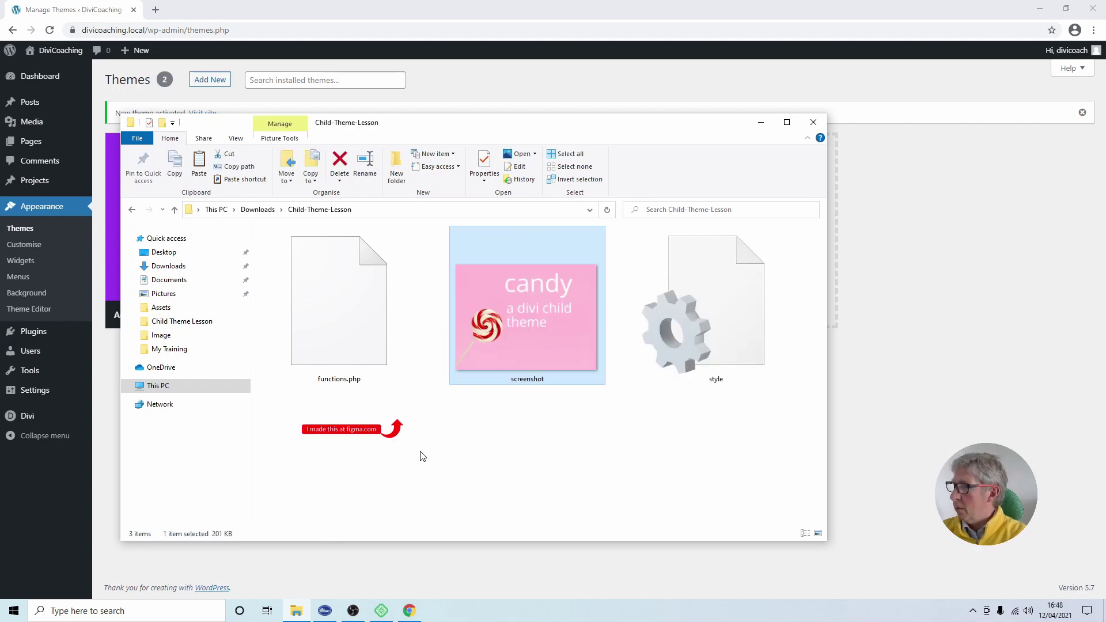
pyautogui.click(528, 461)
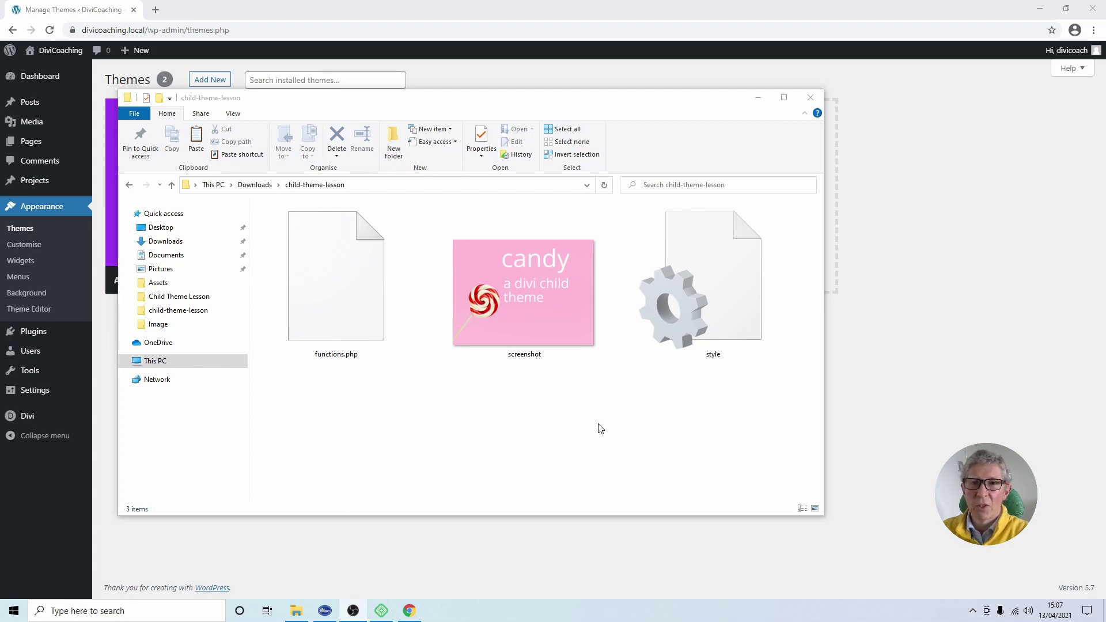
# Review the style file's Divi Coaching Child Theme header in Notepad, then save and close it.
pyautogui.doubleClick(714, 285)
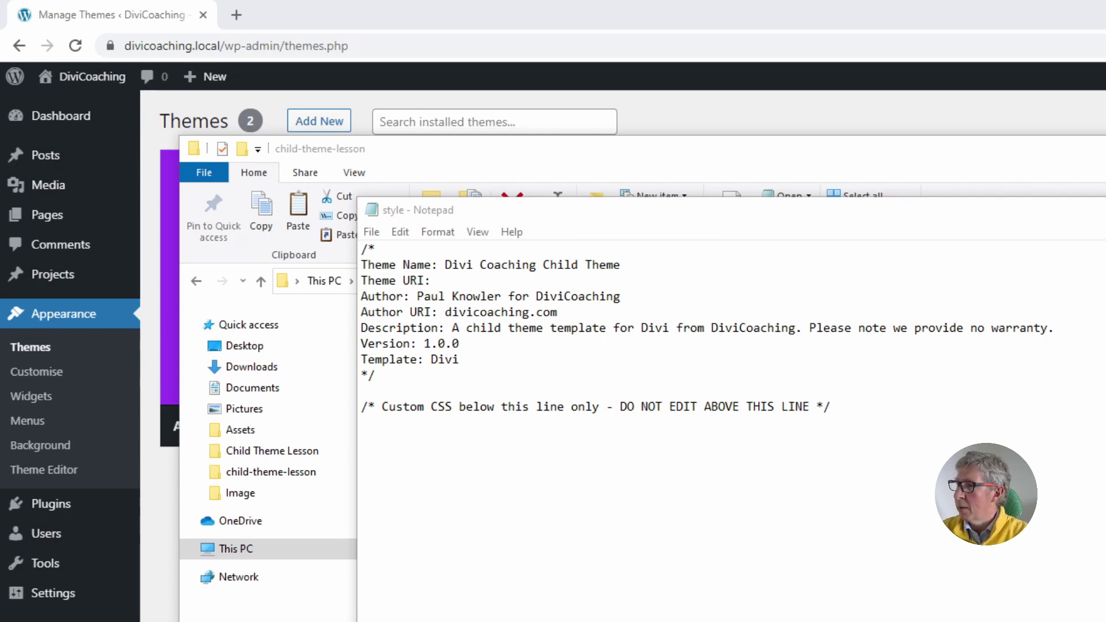
pyautogui.click(372, 231)
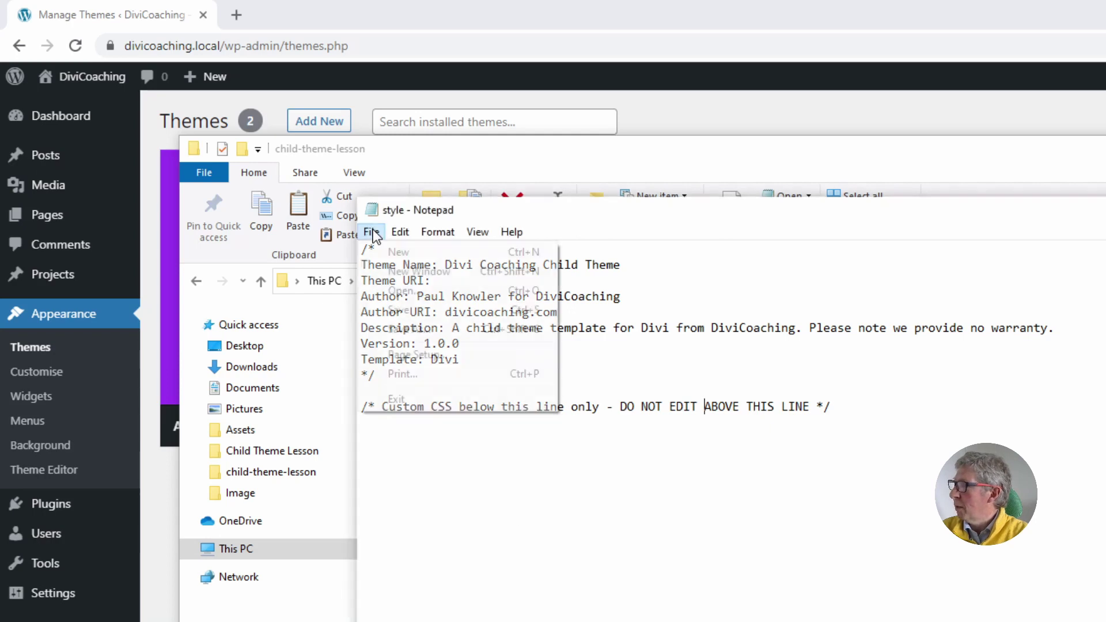
pyautogui.click(403, 311)
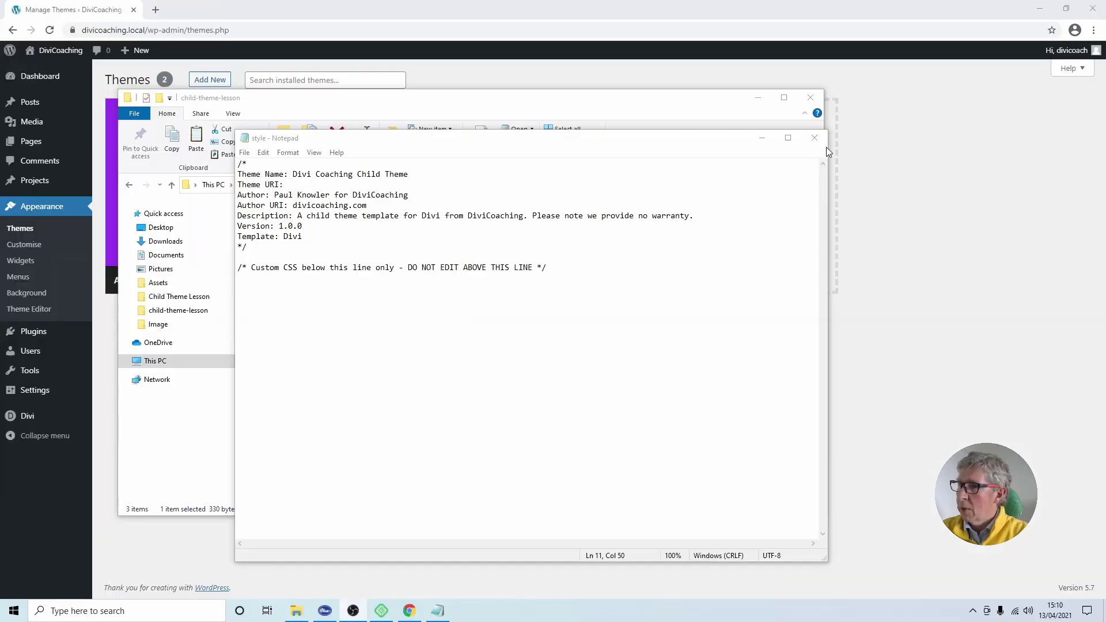
pyautogui.click(814, 137)
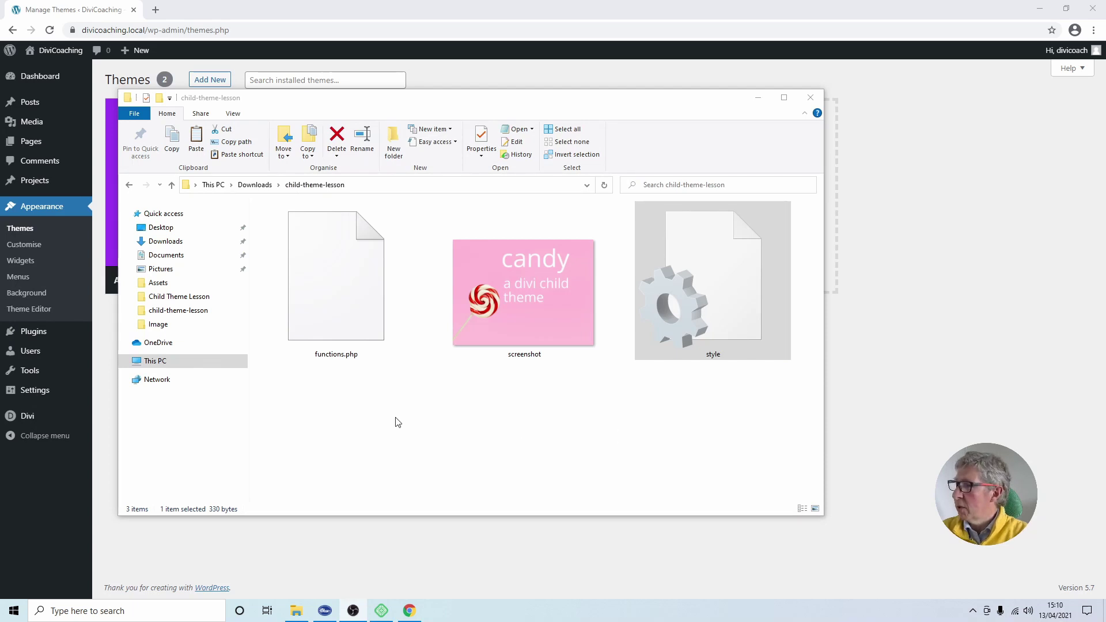
# Compress functions.php, the screenshot and the style file into a zip named mychildtheme.
pyautogui.moveTo(733, 402); pyautogui.dragTo(336, 262)
pyautogui.rightClick(336, 262)
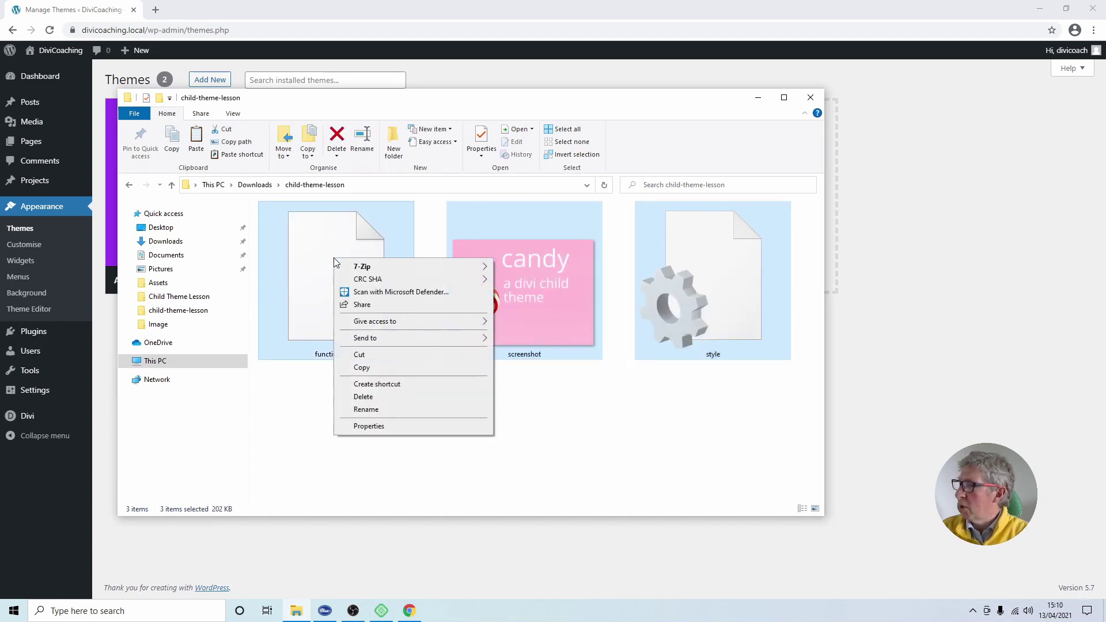
pyautogui.moveTo(387, 343)
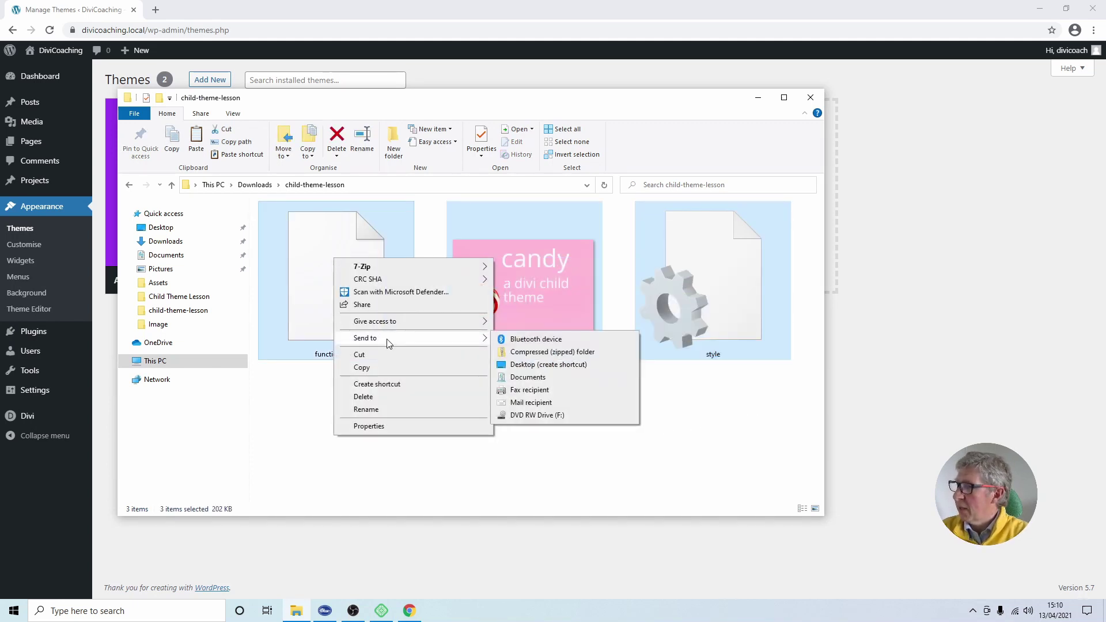
pyautogui.click(543, 352)
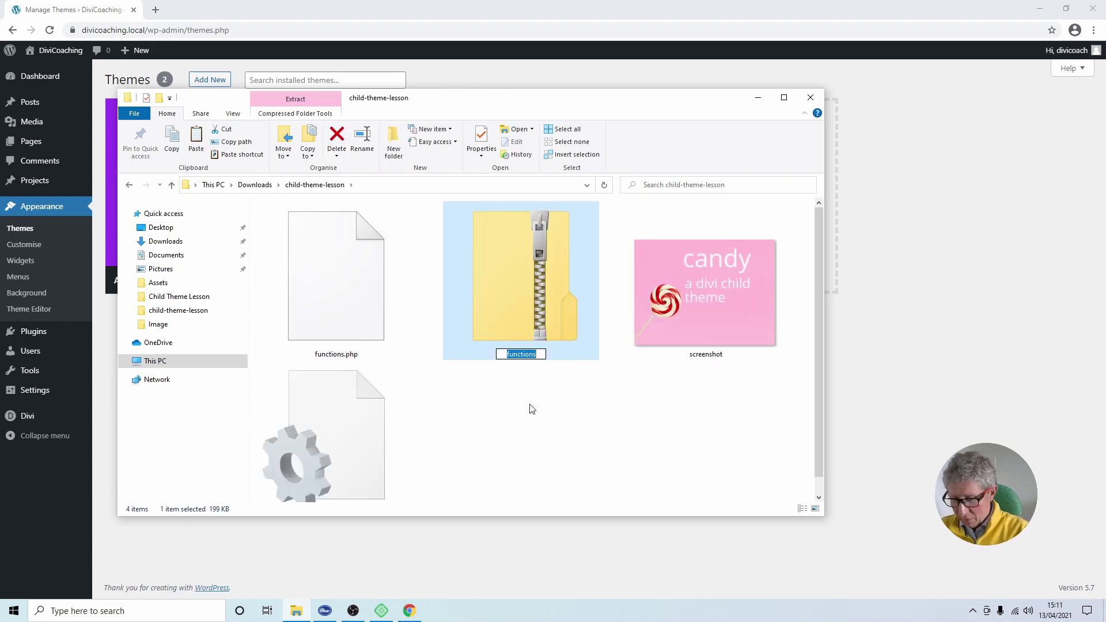
pyautogui.write('mychildtheme')
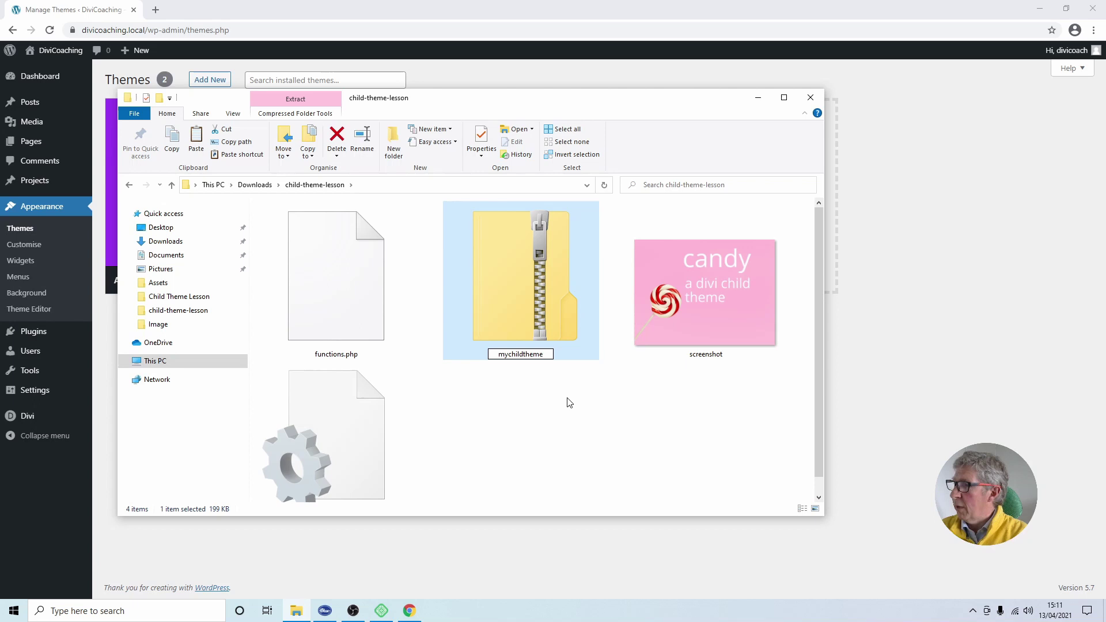
pyautogui.click(569, 402)
# Move the mychildtheme zip out of the theme folder into Downloads and view it there.
pyautogui.click(525, 282)
pyautogui.moveTo(524, 281); pyautogui.dragTo(161, 247)
pyautogui.click(162, 242)
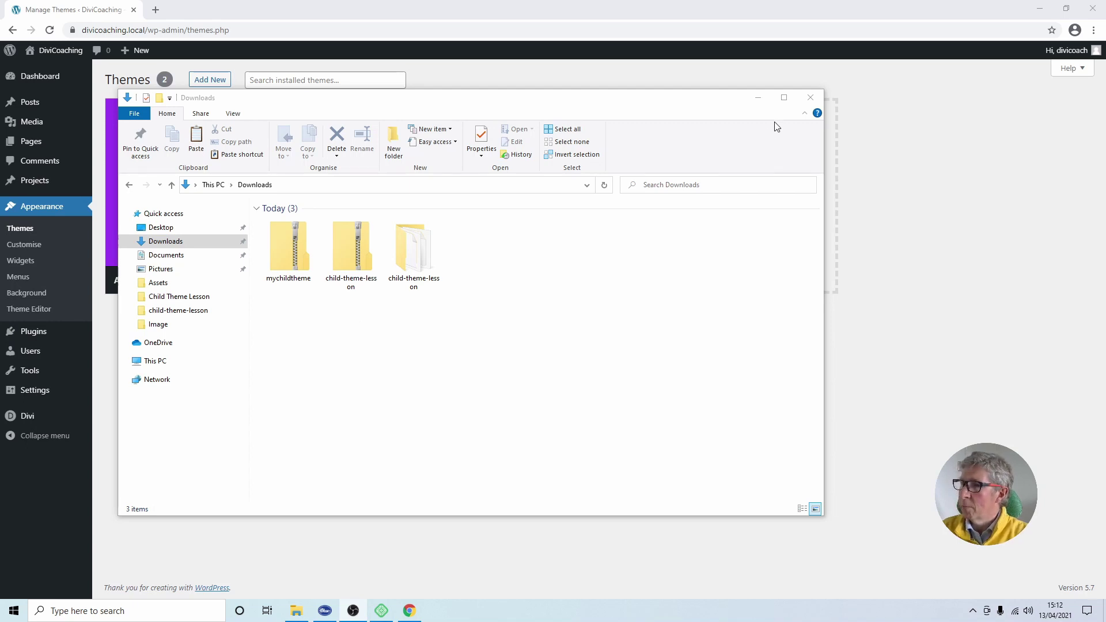
# Back in WordPress, use Themes > Add New > Upload Theme to choose child-theme-lesson.zip from Downloads.
pyautogui.click(810, 97)
pyautogui.moveTo(51, 53)
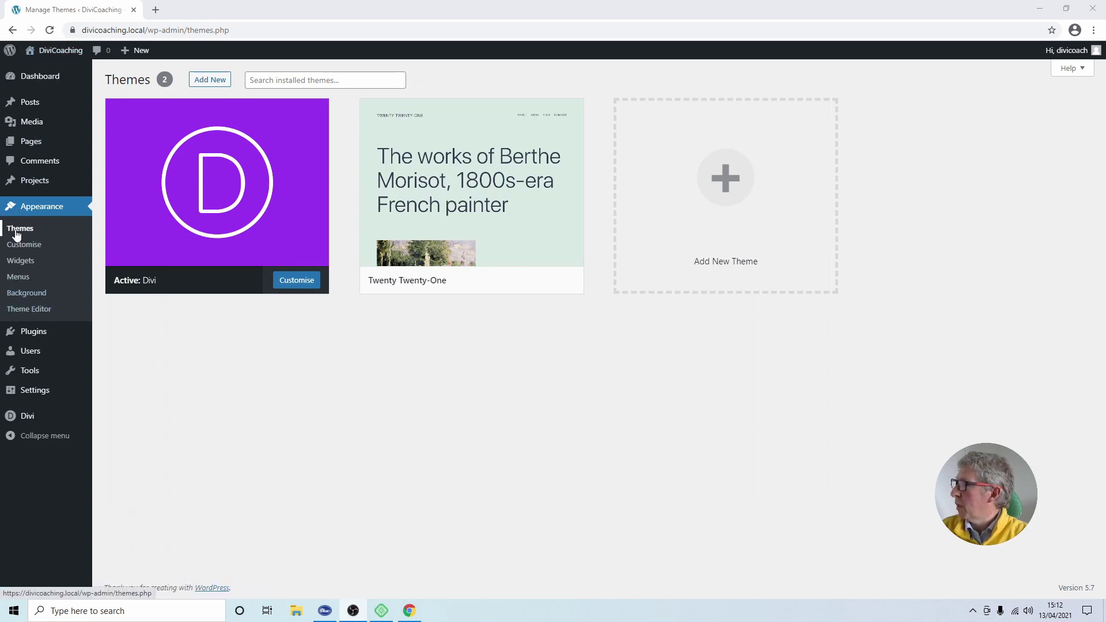
pyautogui.click(212, 81)
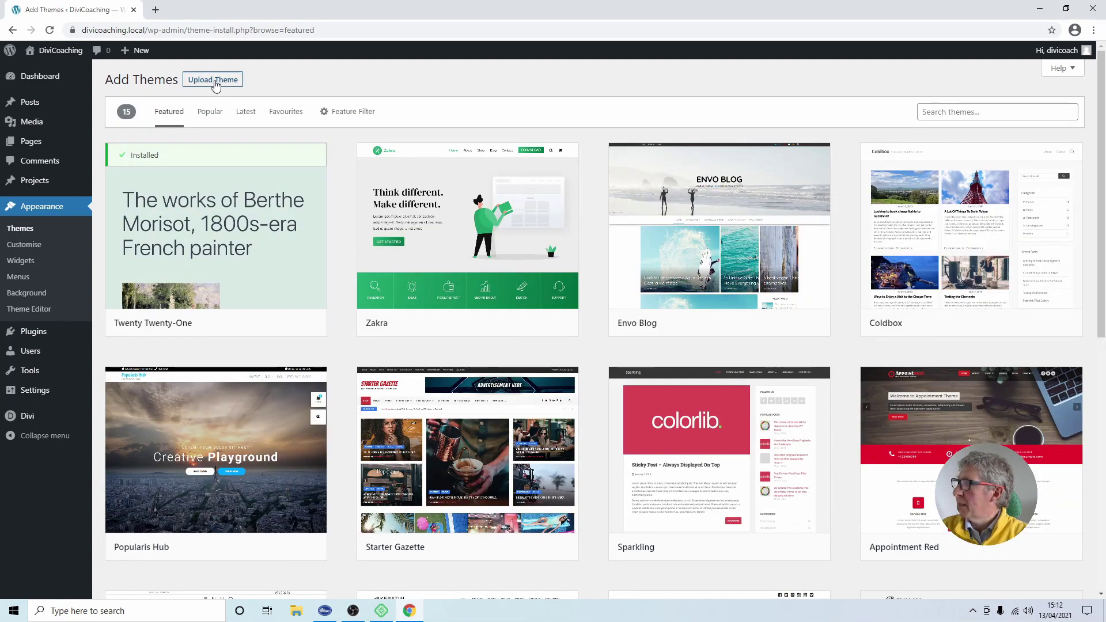
pyautogui.click(215, 84)
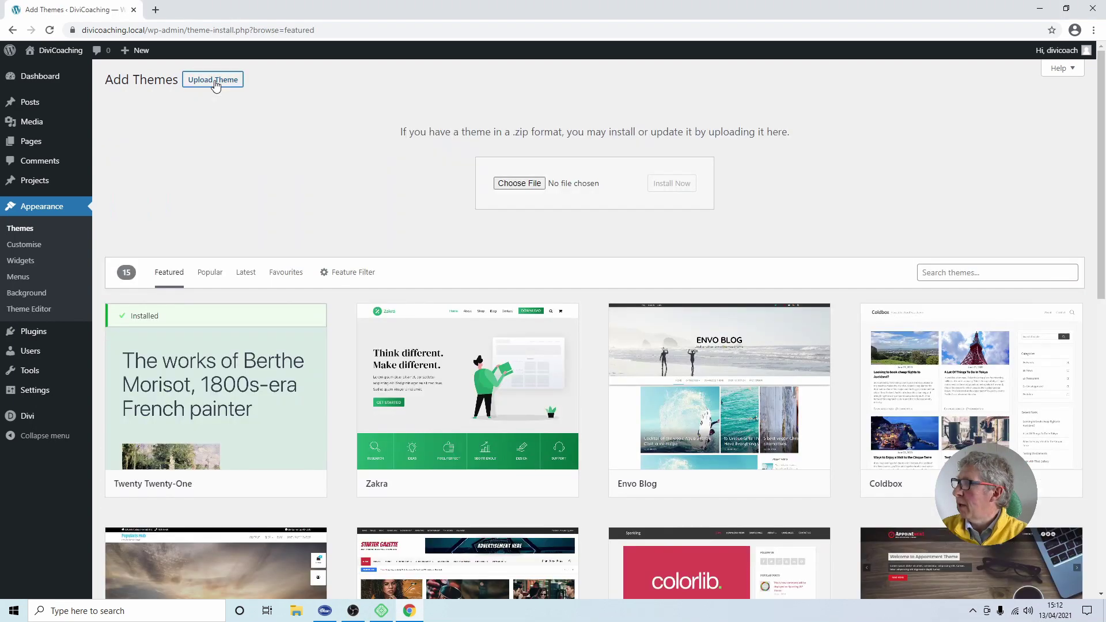
pyautogui.click(519, 183)
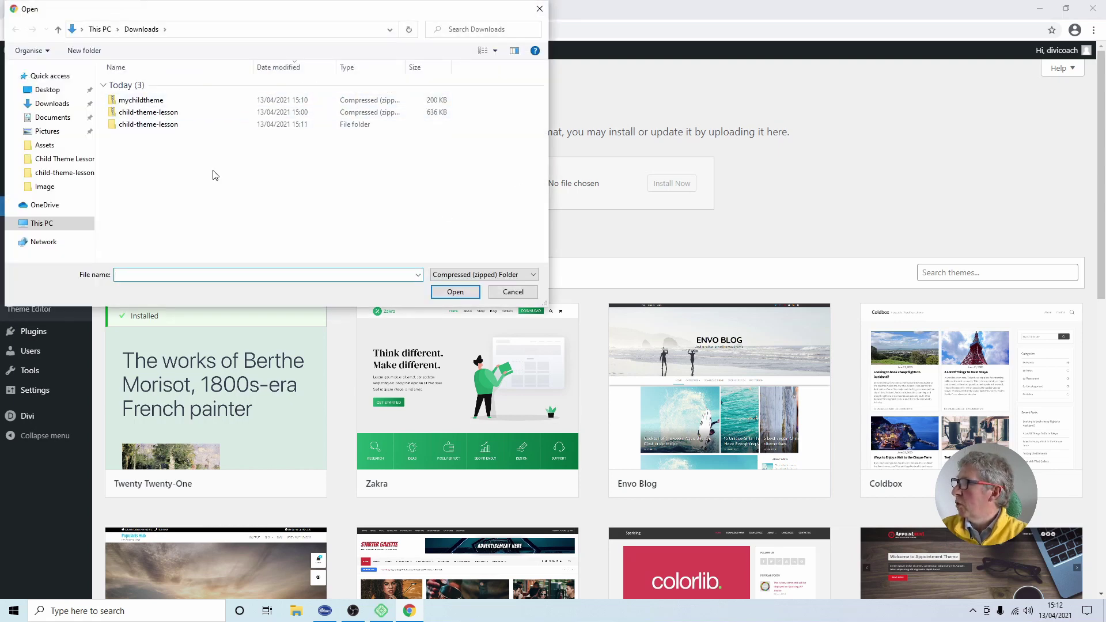
pyautogui.click(167, 112)
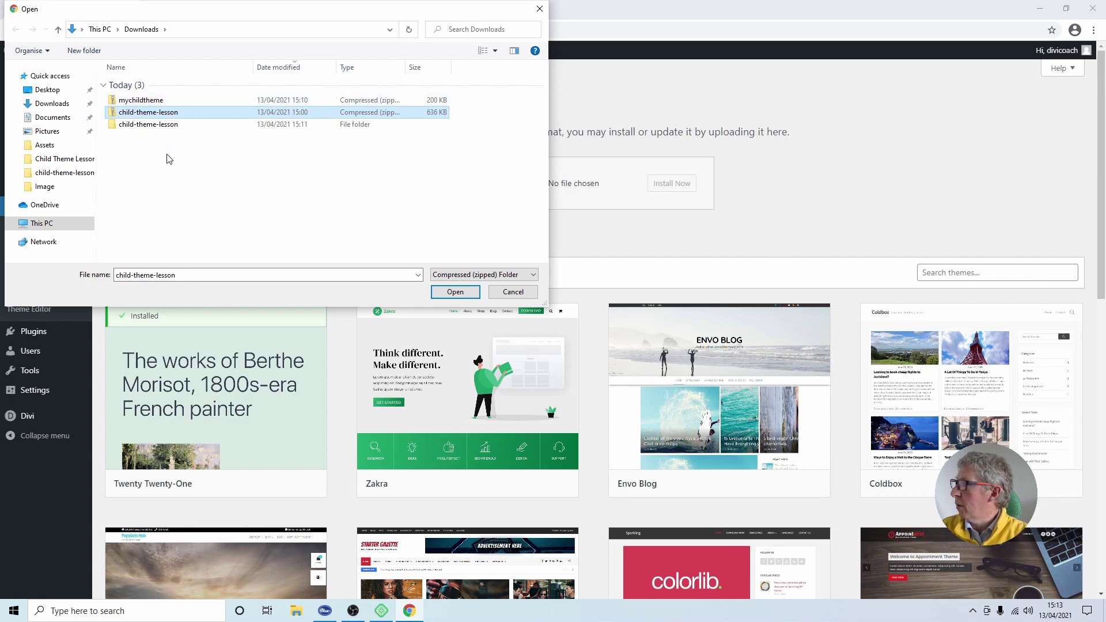
pyautogui.click(455, 293)
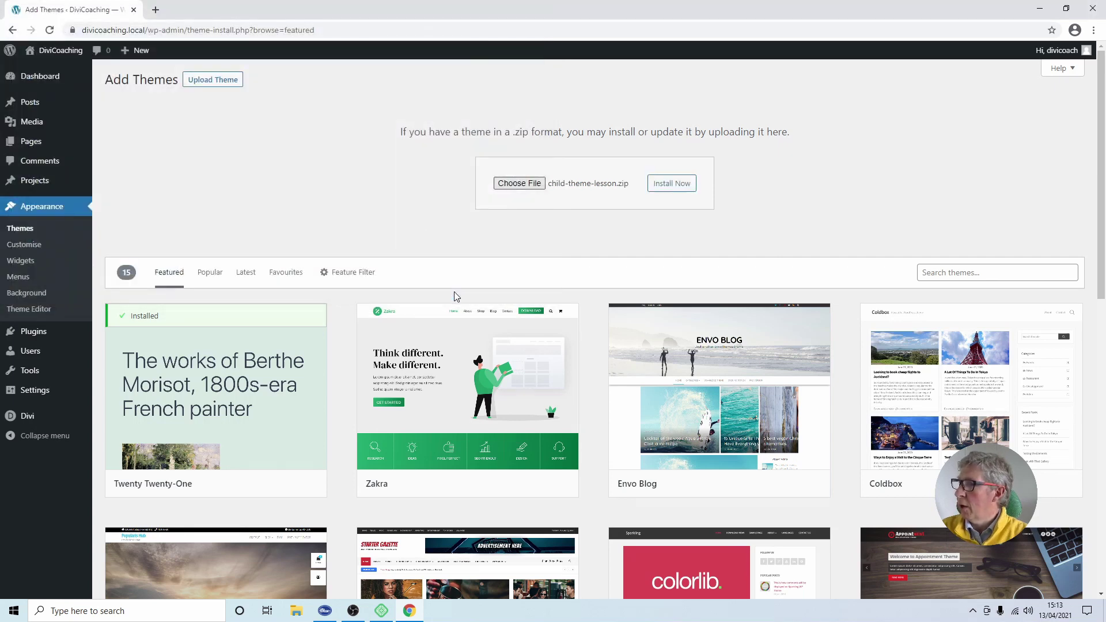
# Install the uploaded theme, then activate Divi Coaching Child Theme from the Themes page.
pyautogui.click(674, 189)
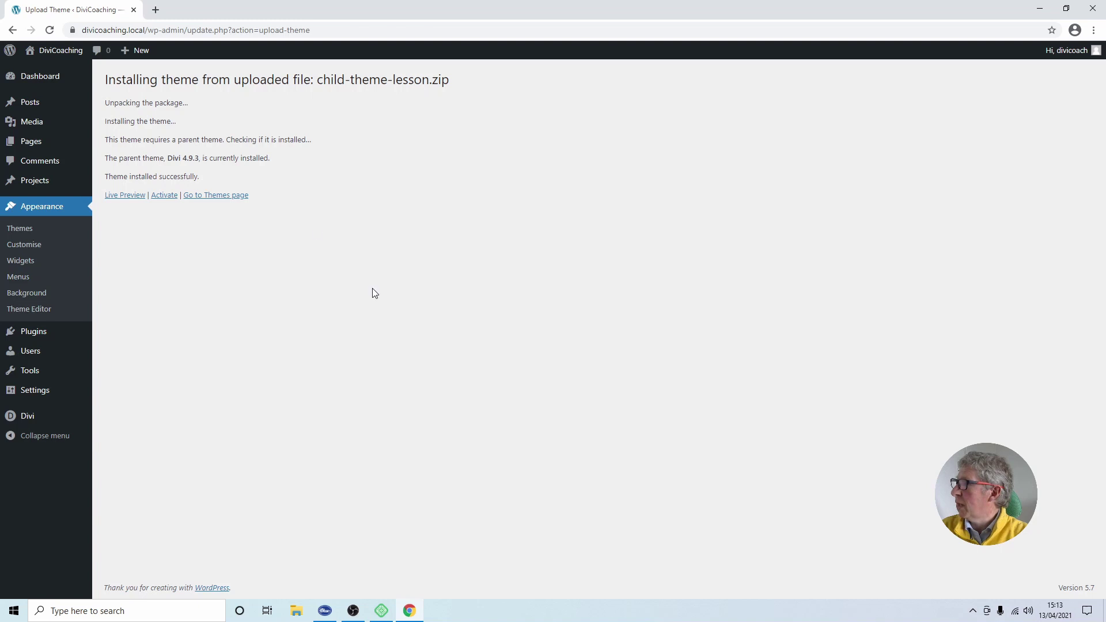
pyautogui.click(226, 197)
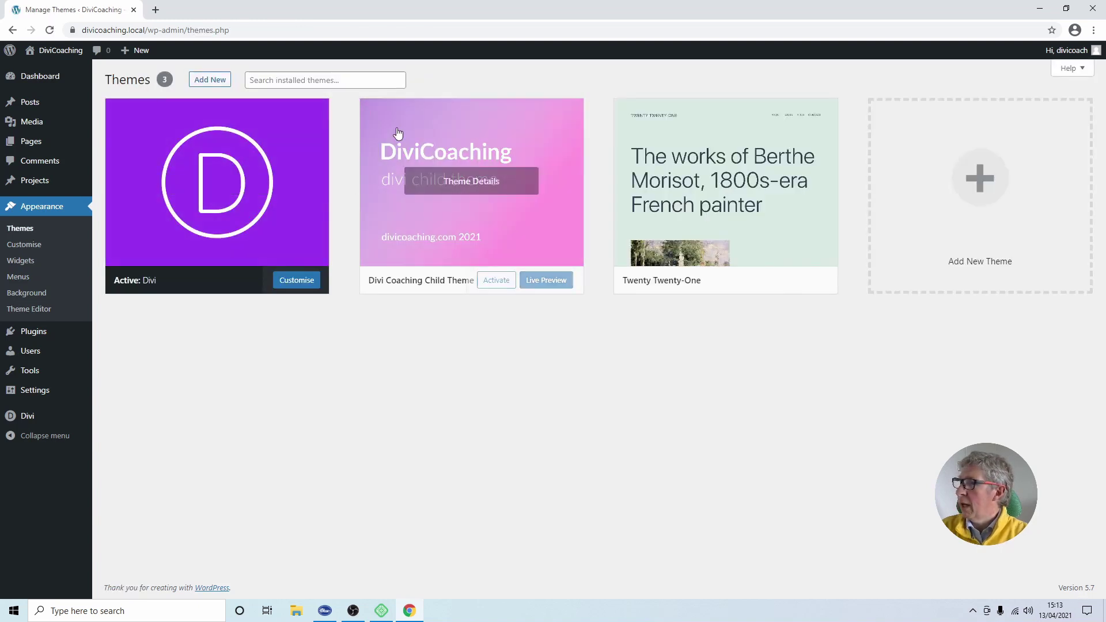
pyautogui.click(516, 143)
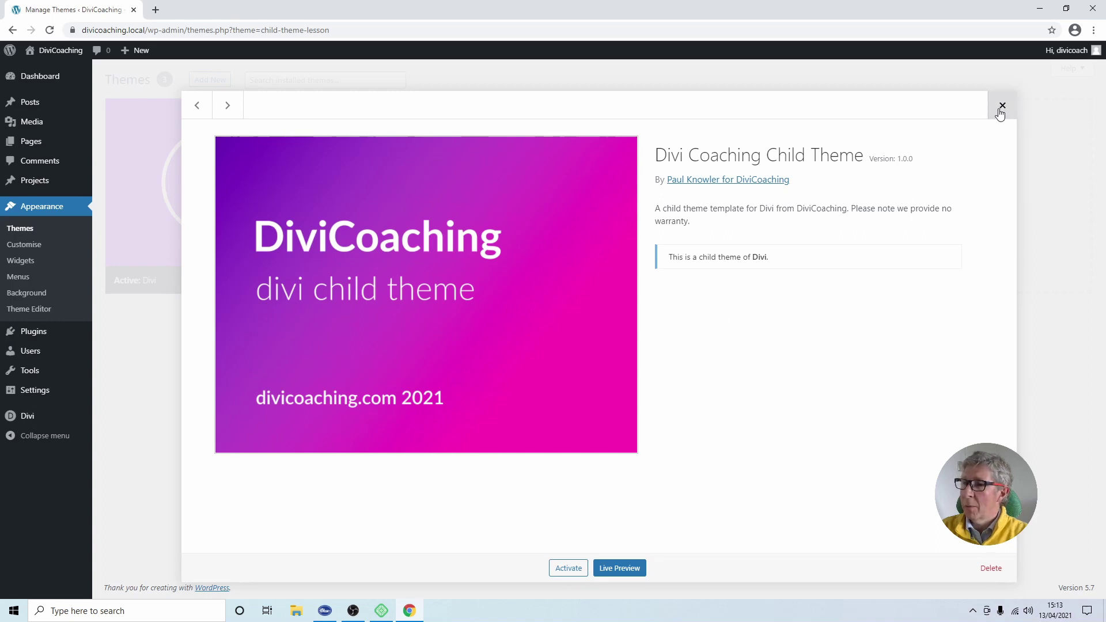
pyautogui.click(568, 568)
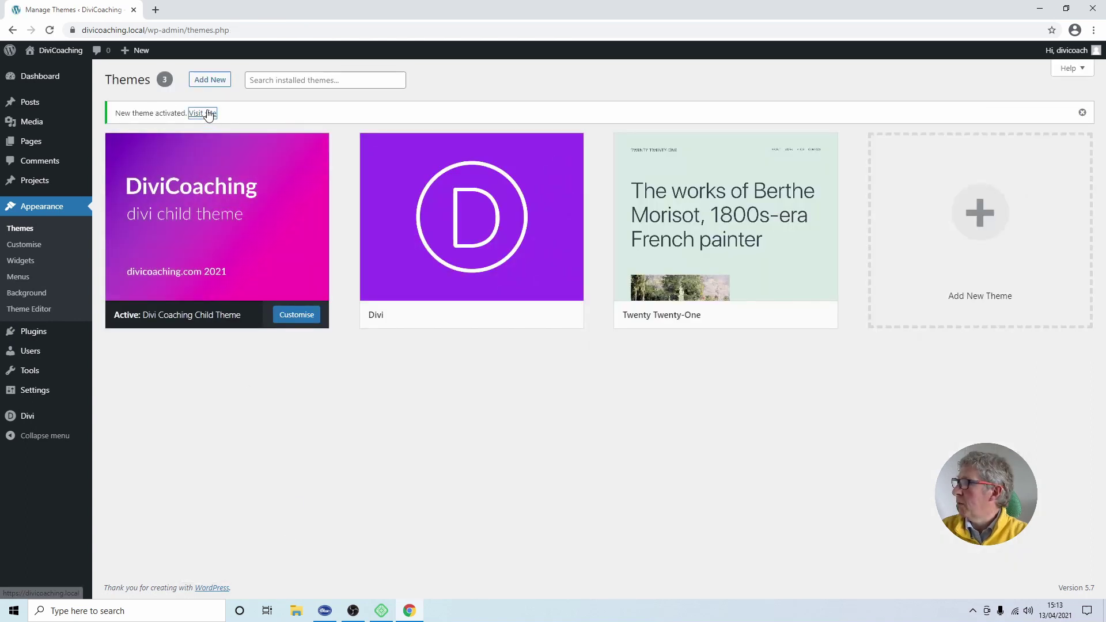
# Preview the live site, then return to the dashboard and open Appearance > Theme Editor.
pyautogui.click(207, 114)
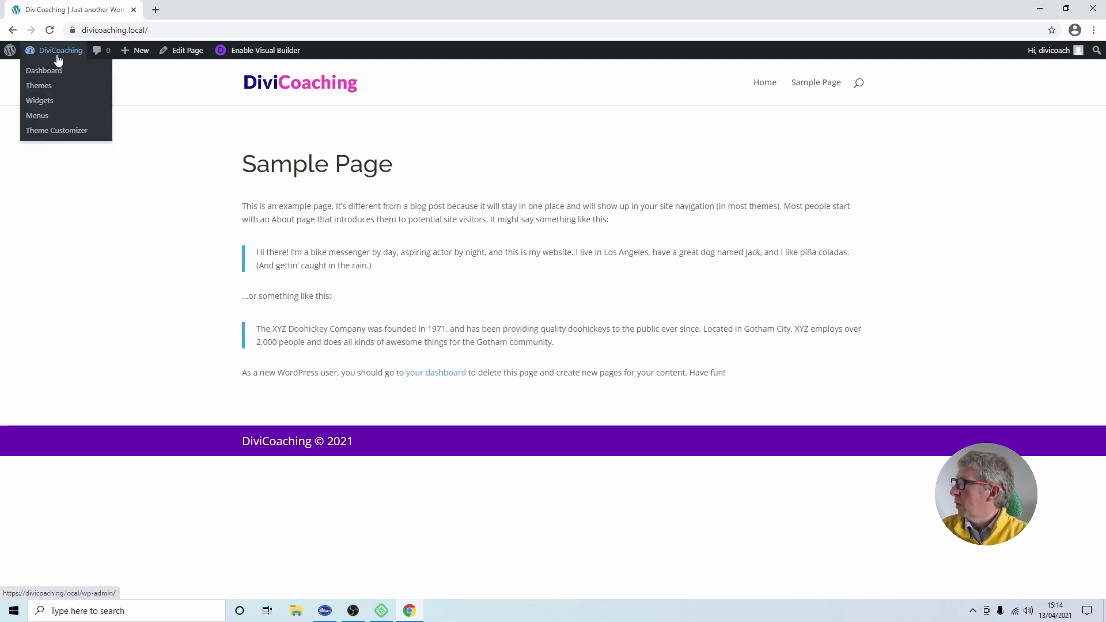
pyautogui.click(49, 71)
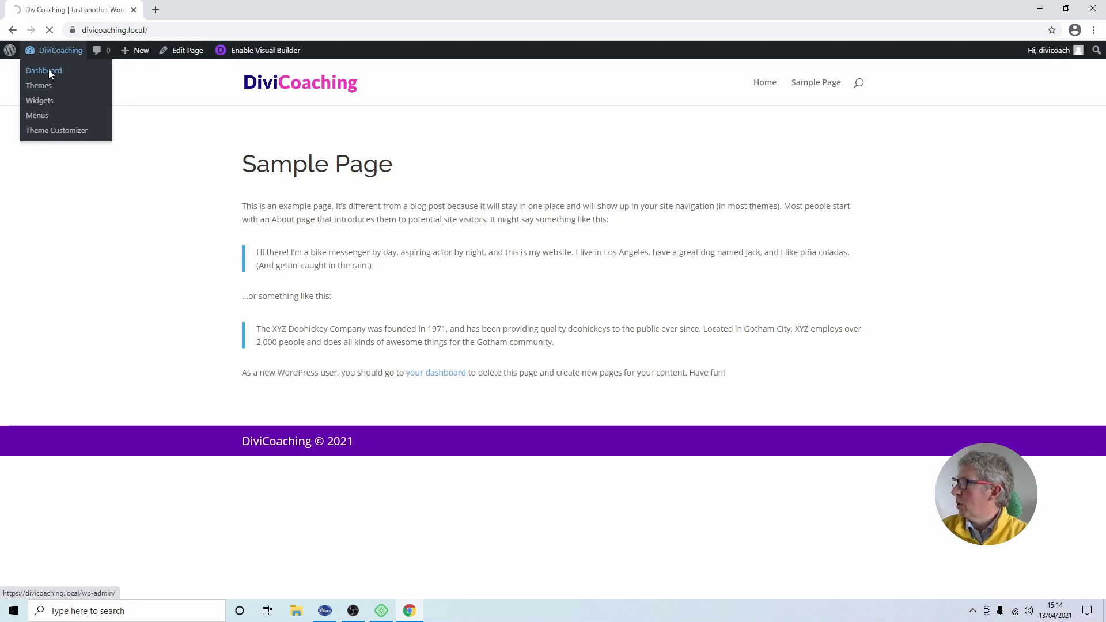
pyautogui.moveTo(49, 249)
pyautogui.click(125, 331)
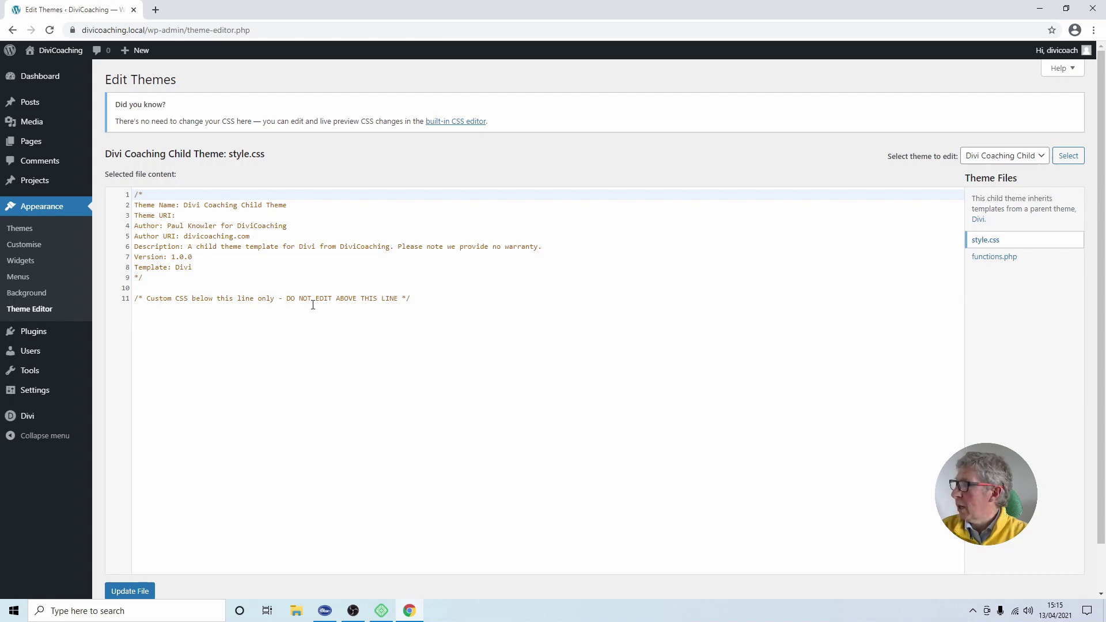
# Add an h1 { color:red; } rule below line 11 of style.css, update the file, and view the site.
pyautogui.click(429, 299)
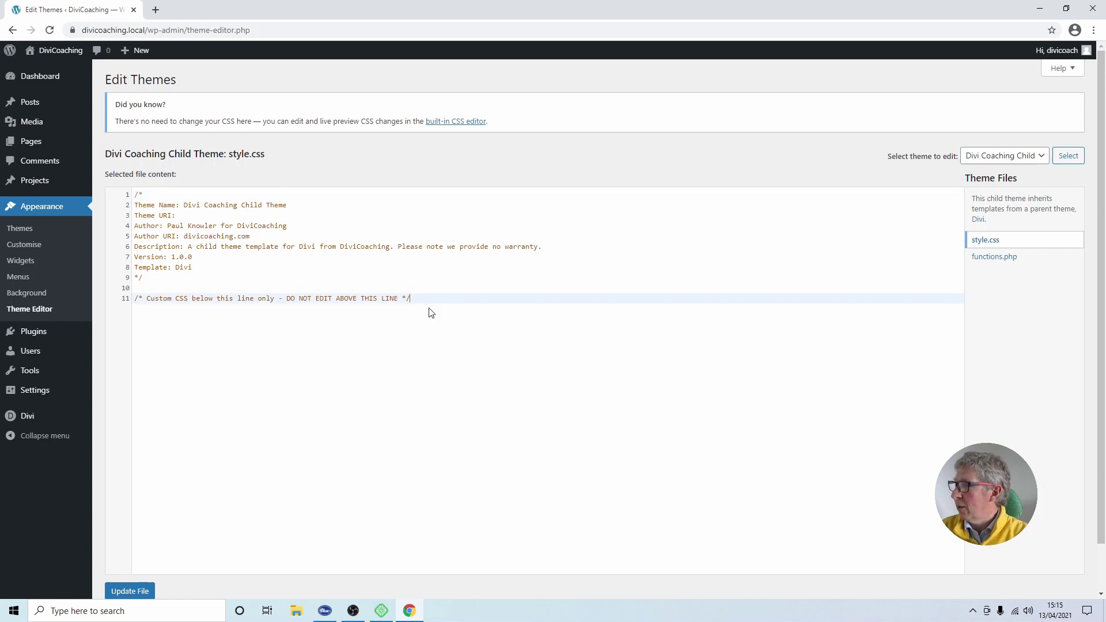
pyautogui.press('Return')
pyautogui.press('Return')
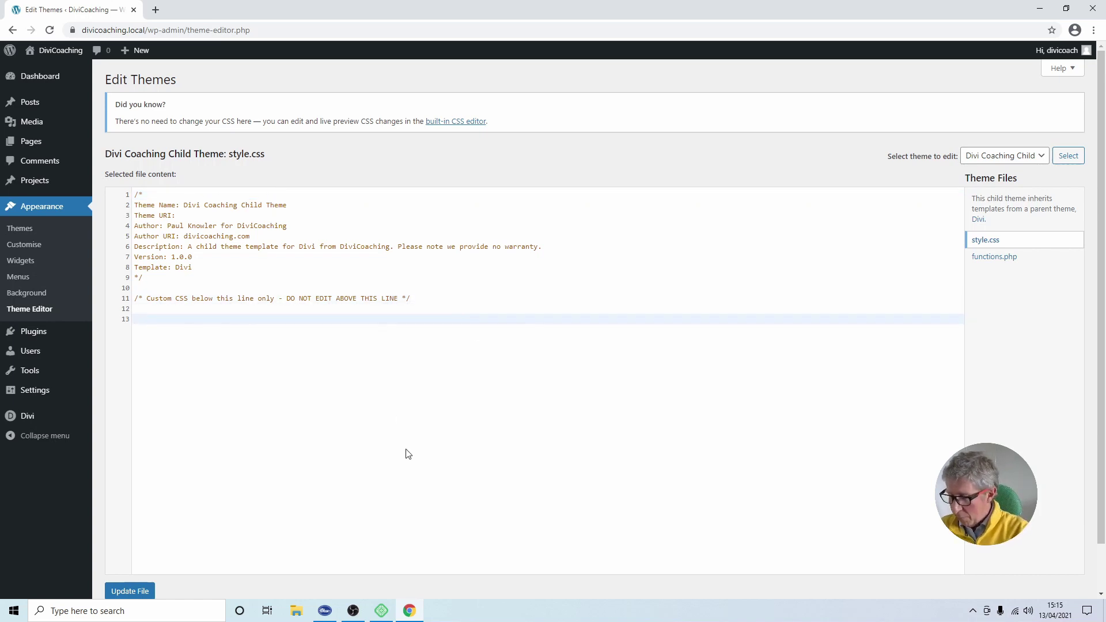
pyautogui.write('h1')
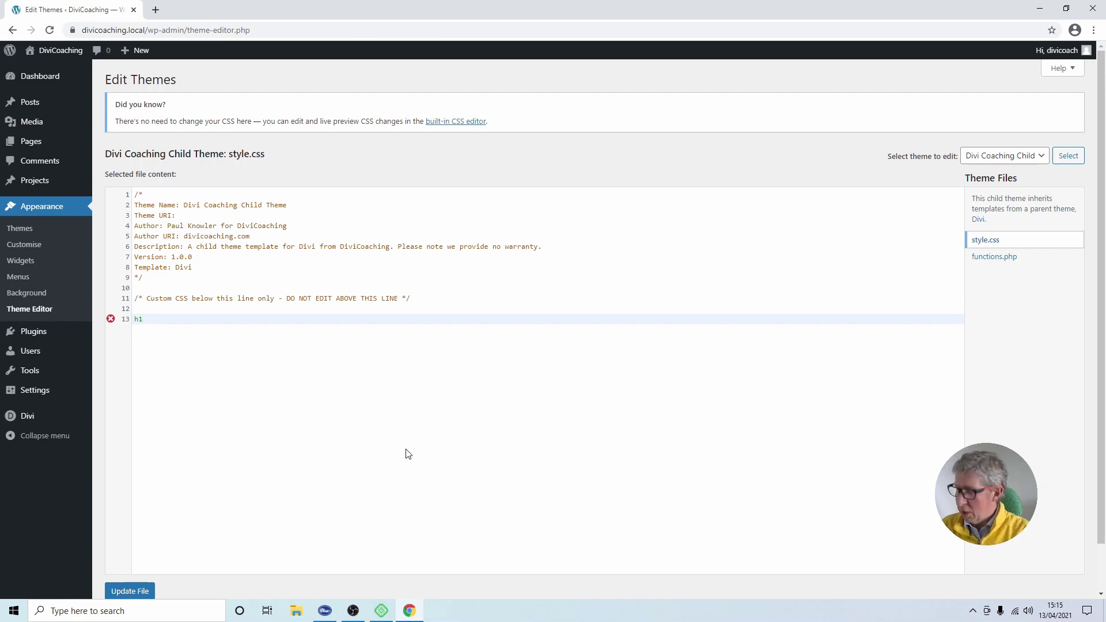
pyautogui.write('  {')
pyautogui.press('Return')
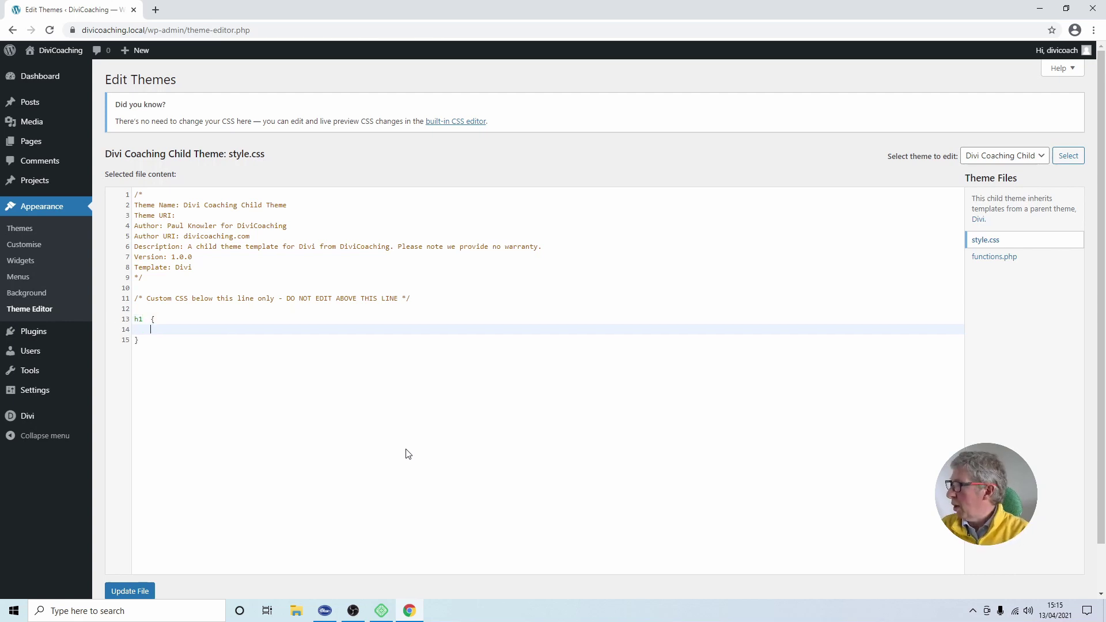
pyautogui.write('color:red')
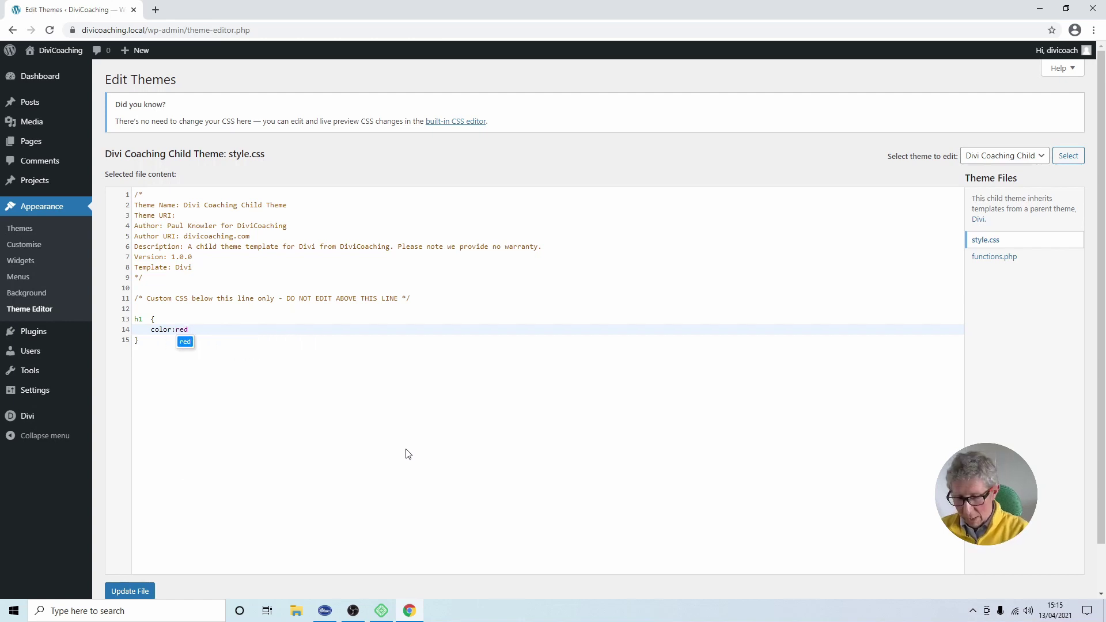
pyautogui.write(';')
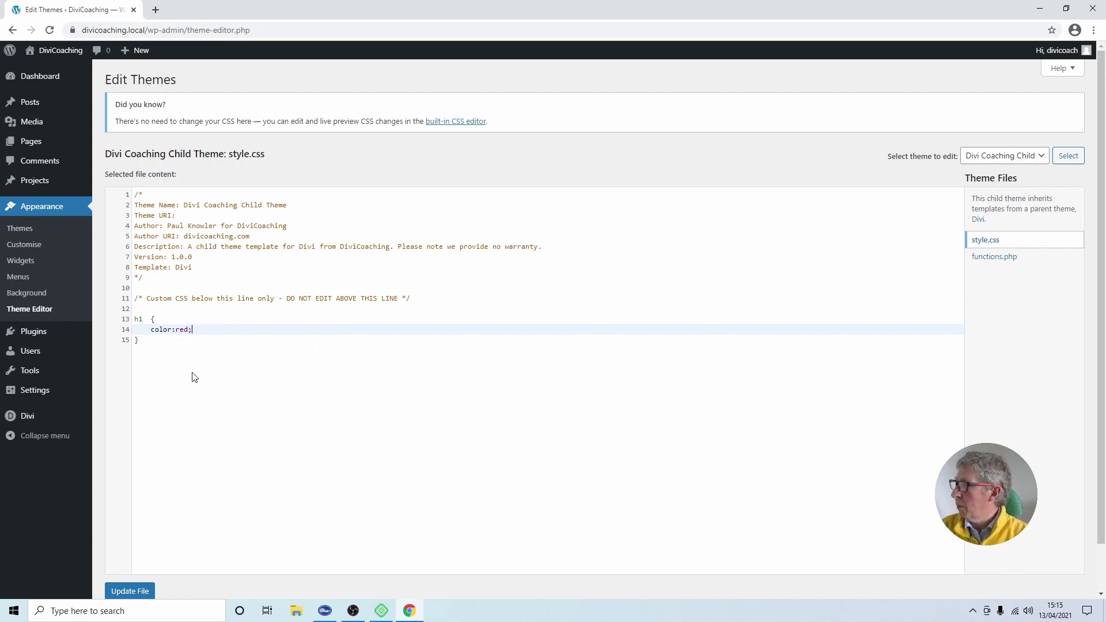
pyautogui.click(135, 591)
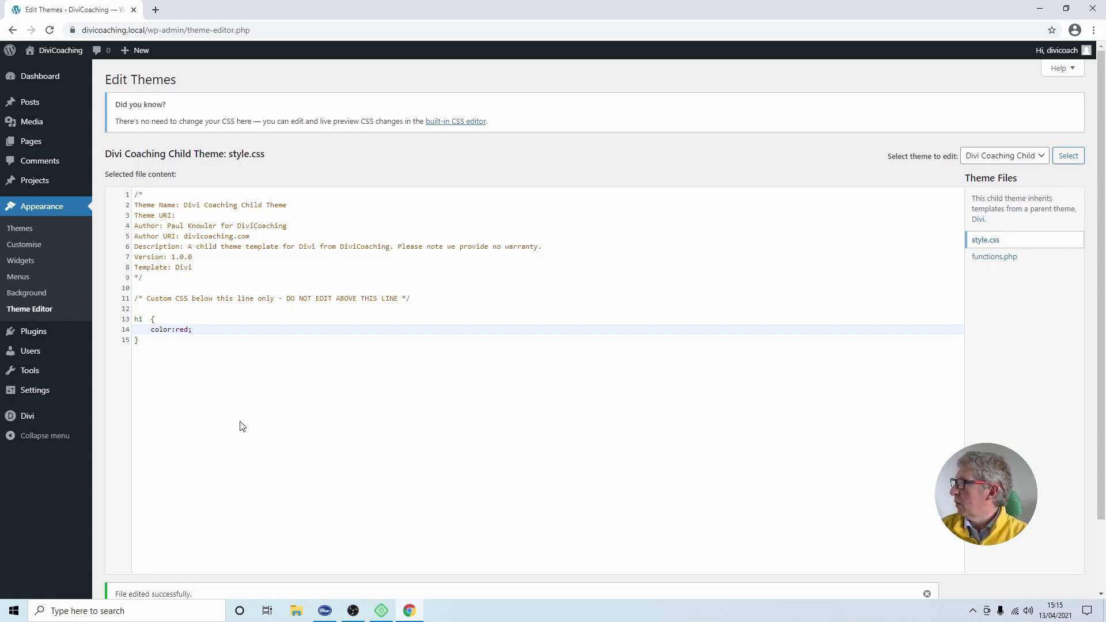
pyautogui.moveTo(58, 50)
pyautogui.click(37, 75)
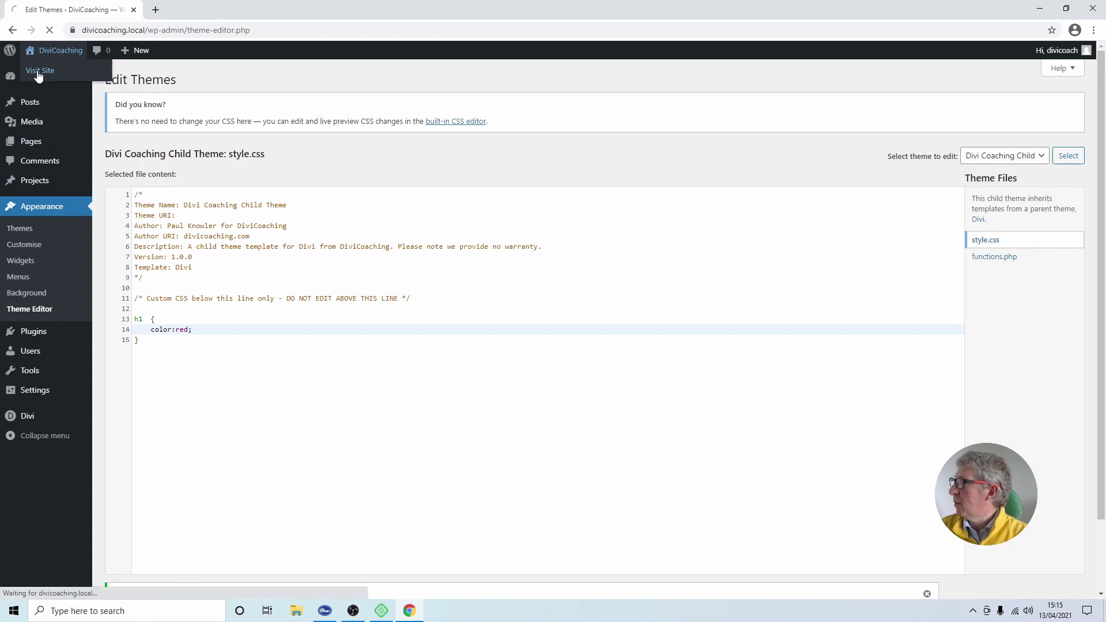